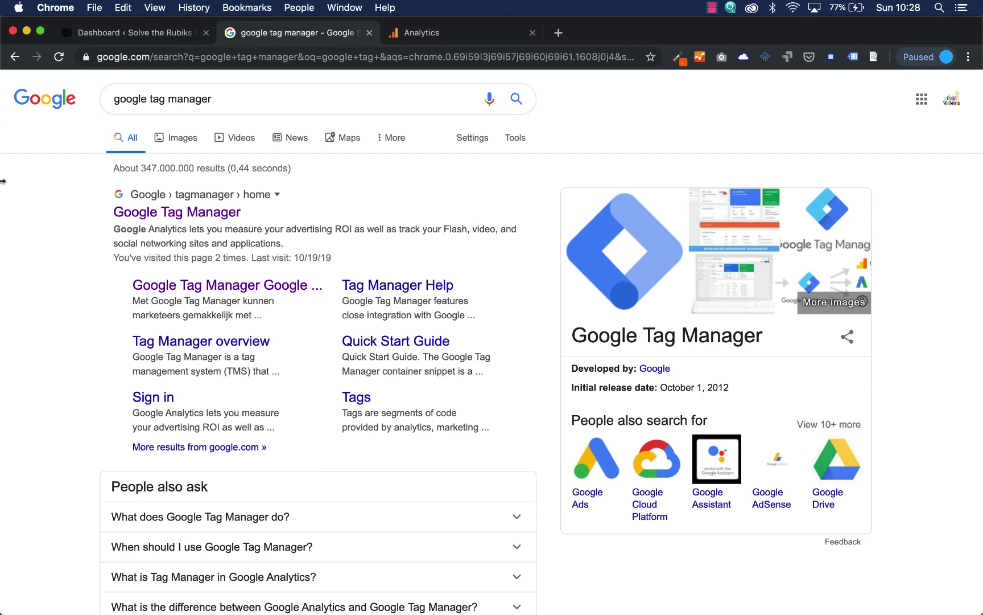
Start a new Tag Manager account named Solve-the-rubiks-cube with country Netherlands
{"action": "left_click", "coordinate": [192, 218]}
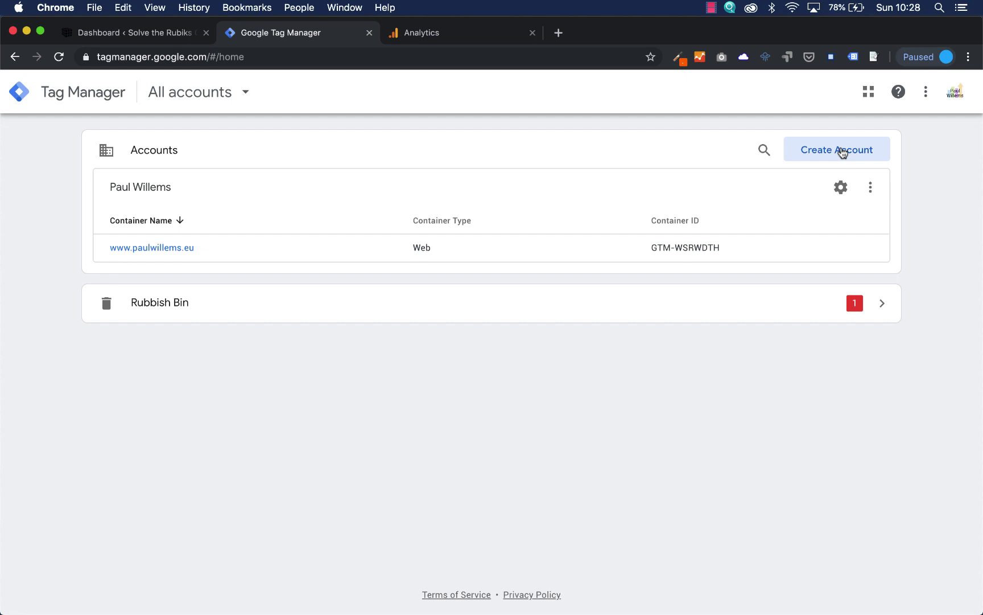
{"action": "left_click", "coordinate": [842, 152]}
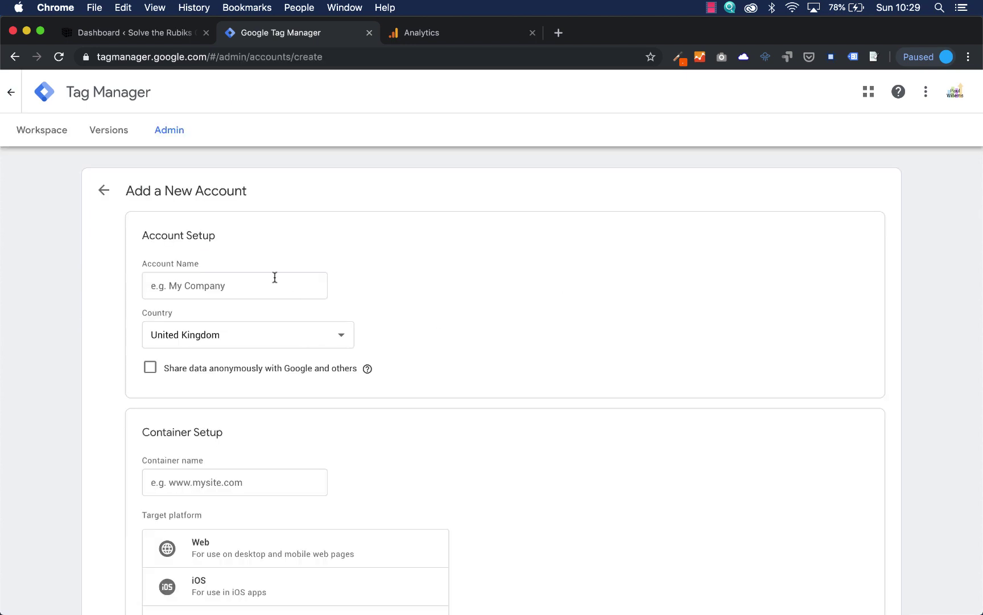
{"action": "left_click", "coordinate": [275, 281]}
{"action": "left_click", "coordinate": [222, 318]}
{"action": "left_click_drag", "start_coordinate": [213, 285], "coordinate": [91, 288]}
{"action": "type", "text": "Solve-the-rubiks-cube.eu"}
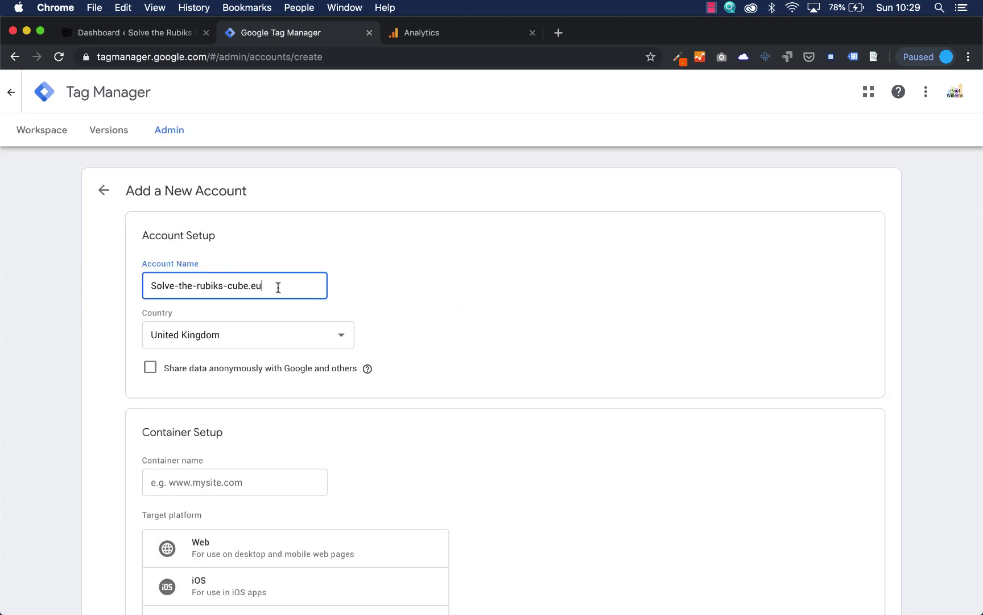
{"action": "key", "text": "BackSpace"}
{"action": "key", "text": "BackSpace"}
{"action": "left_click", "coordinate": [215, 338]}
{"action": "key", "text": "n"}
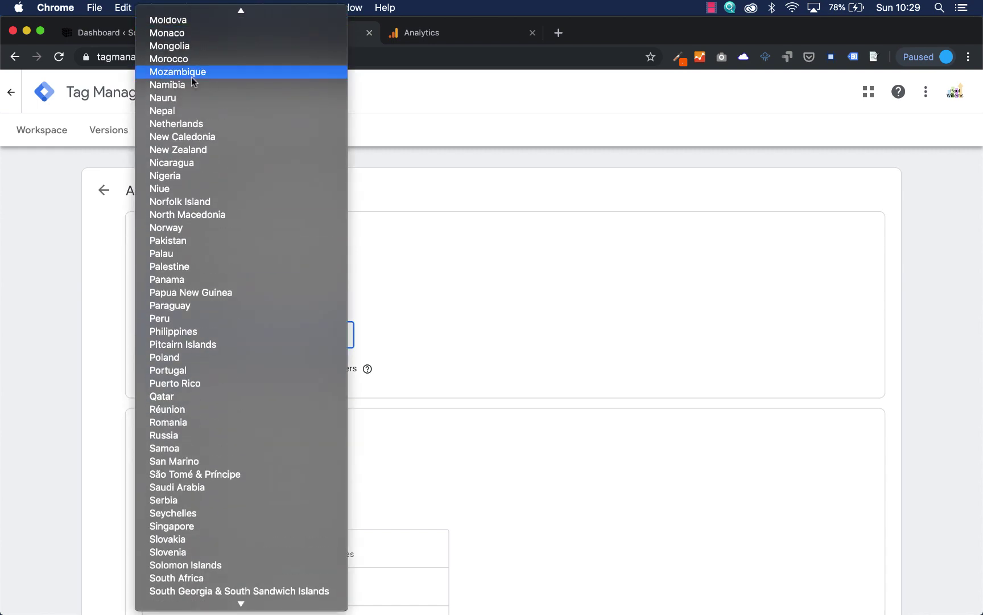
{"action": "left_click", "coordinate": [187, 123]}
Add a Web container named solve-the-rubiks-cube.eu and submit the new account
{"action": "scroll", "coordinate": [547, 319], "scroll_direction": "down", "scroll_amount": 3}
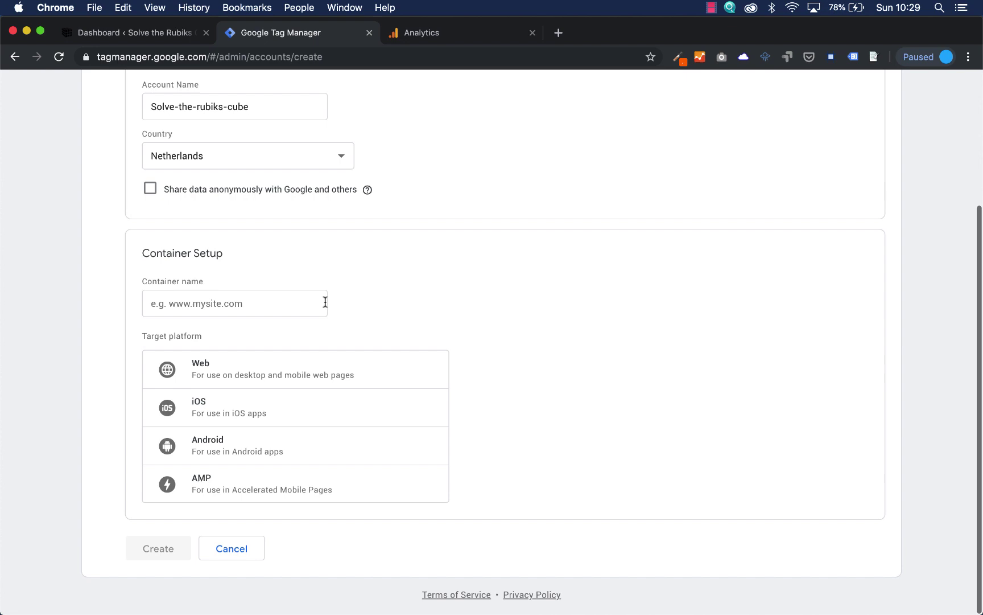
{"action": "left_click", "coordinate": [272, 302]}
{"action": "type", "text": "https://www.solve-the-rubiks-cube.eu"}
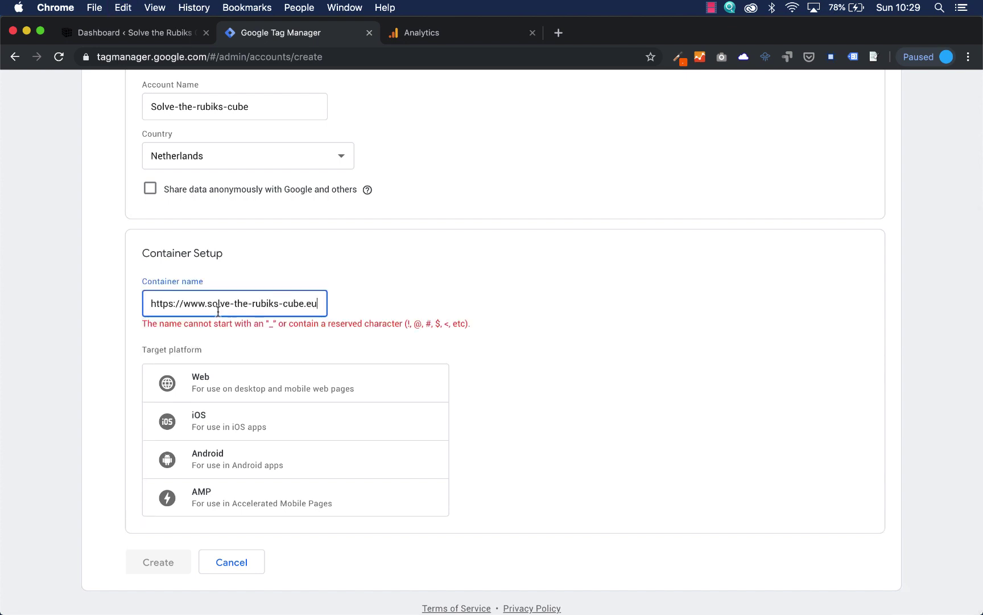
{"action": "left_click_drag", "start_coordinate": [206, 303], "coordinate": [111, 300]}
{"action": "key", "text": "BackSpace"}
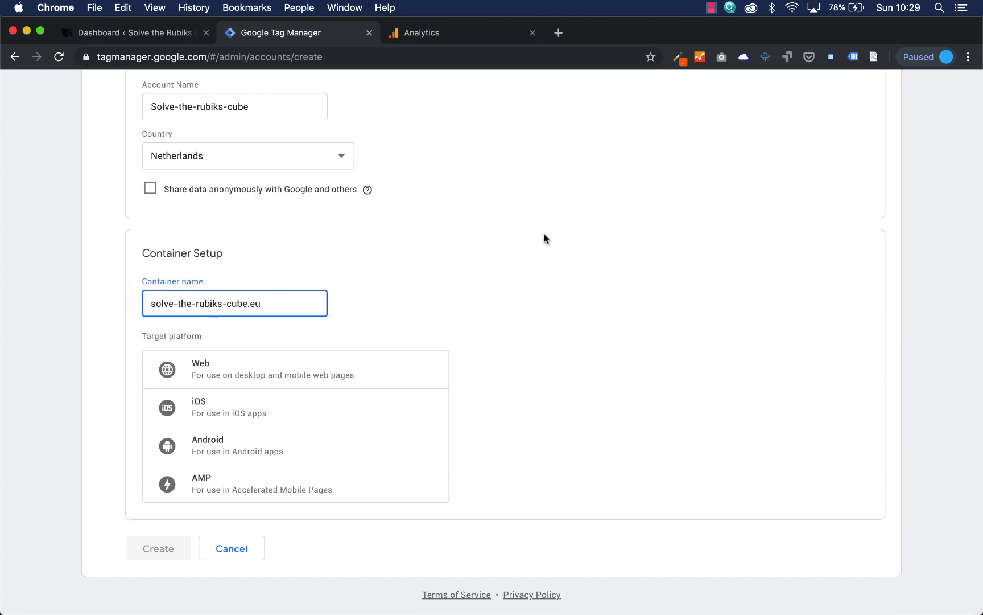
{"action": "left_click", "coordinate": [532, 257]}
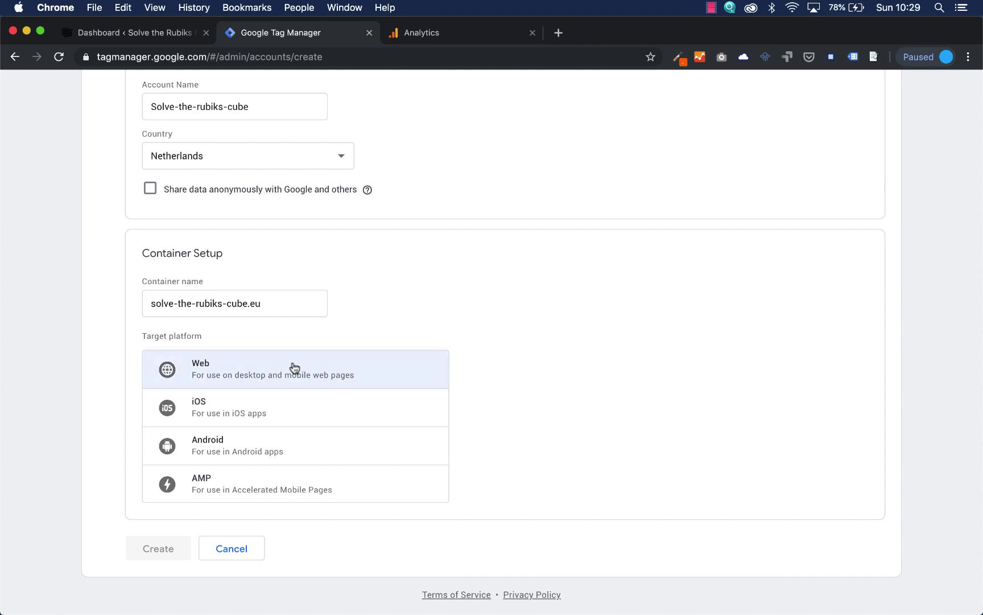
{"action": "left_click", "coordinate": [285, 380]}
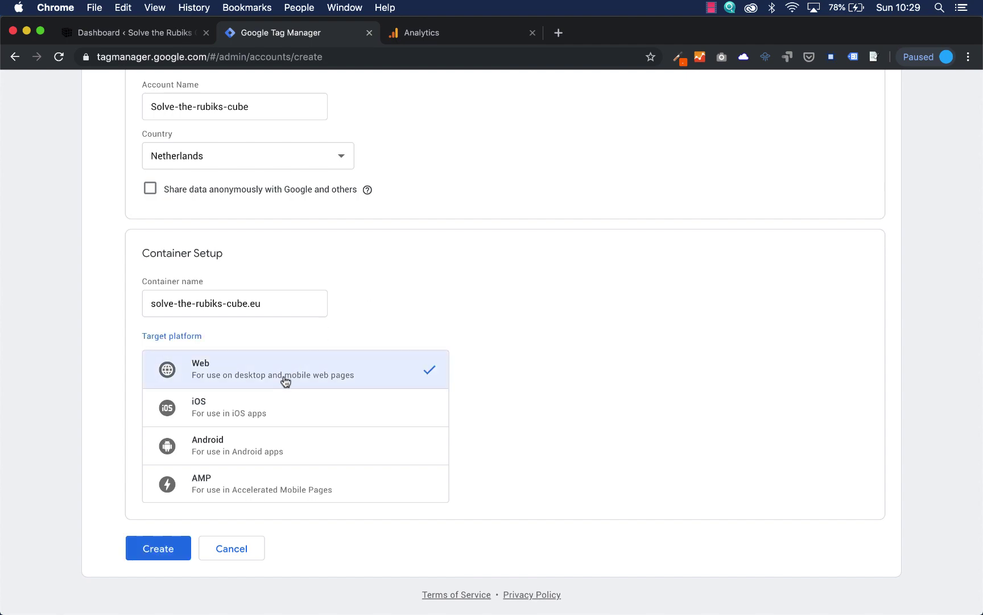
{"action": "left_click", "coordinate": [170, 551]}
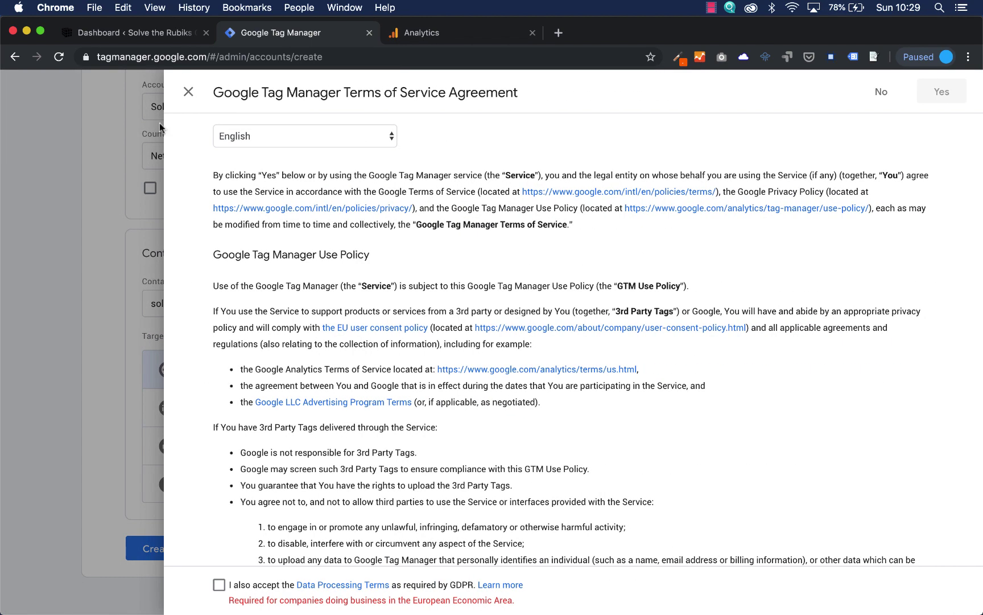
Accept the GDPR and Terms of Service, dismiss the install-code dialog, and switch to WordPress
{"action": "scroll", "coordinate": [294, 221], "scroll_direction": "down", "scroll_amount": 5}
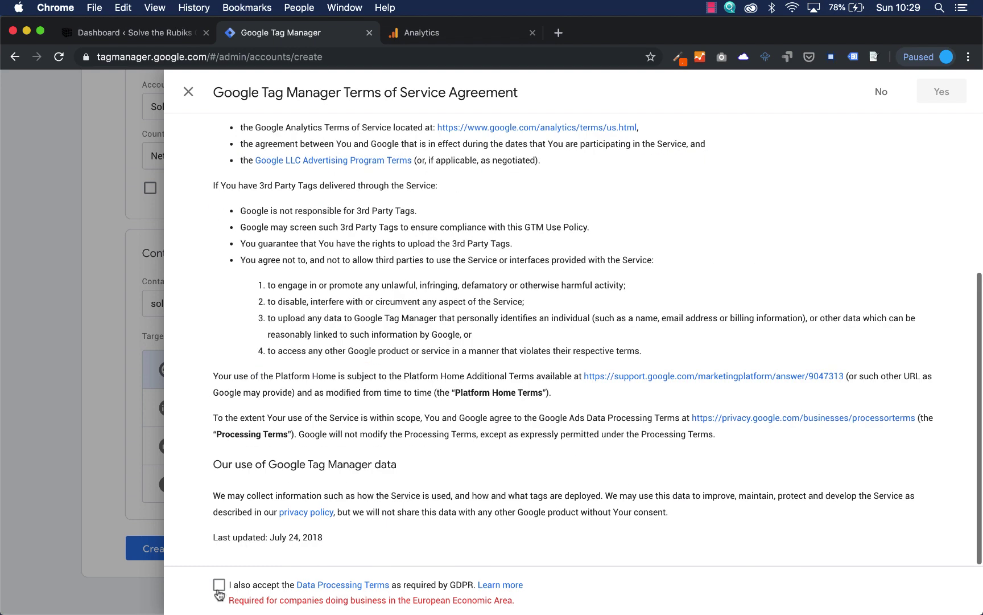
{"action": "left_click", "coordinate": [219, 585]}
{"action": "left_click", "coordinate": [939, 96]}
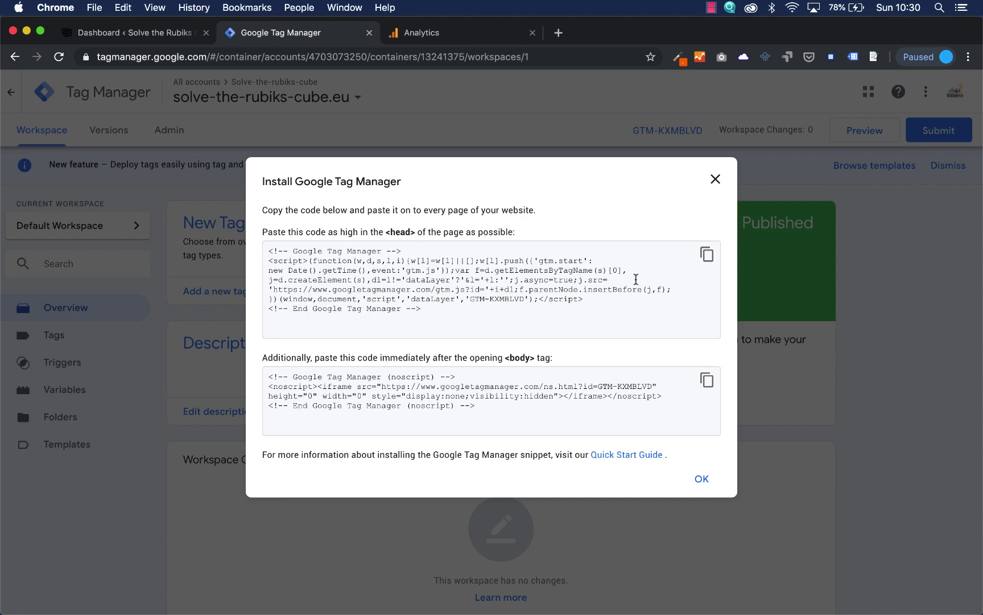
{"action": "left_click", "coordinate": [715, 179]}
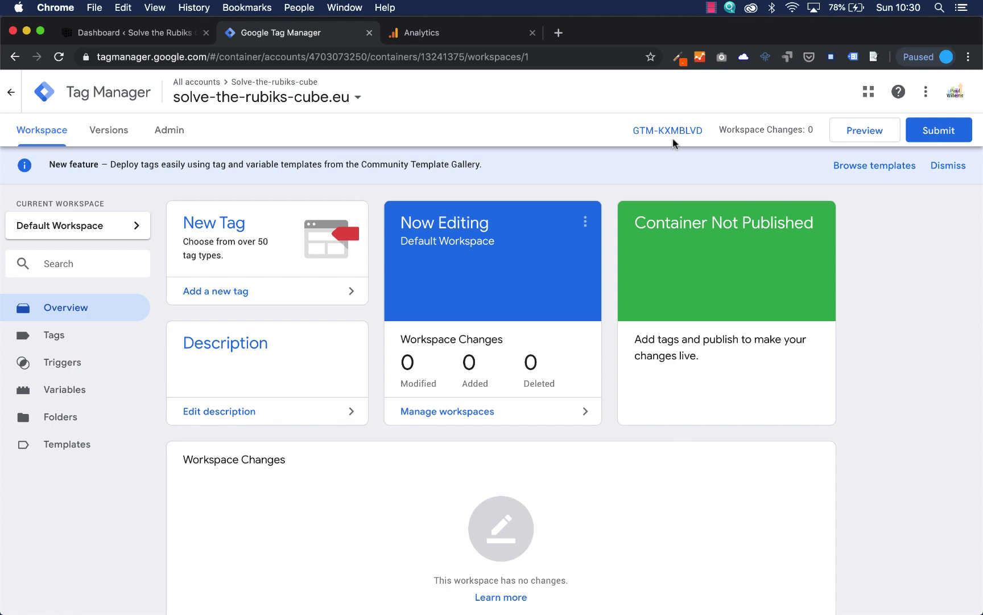
{"action": "left_click", "coordinate": [144, 37]}
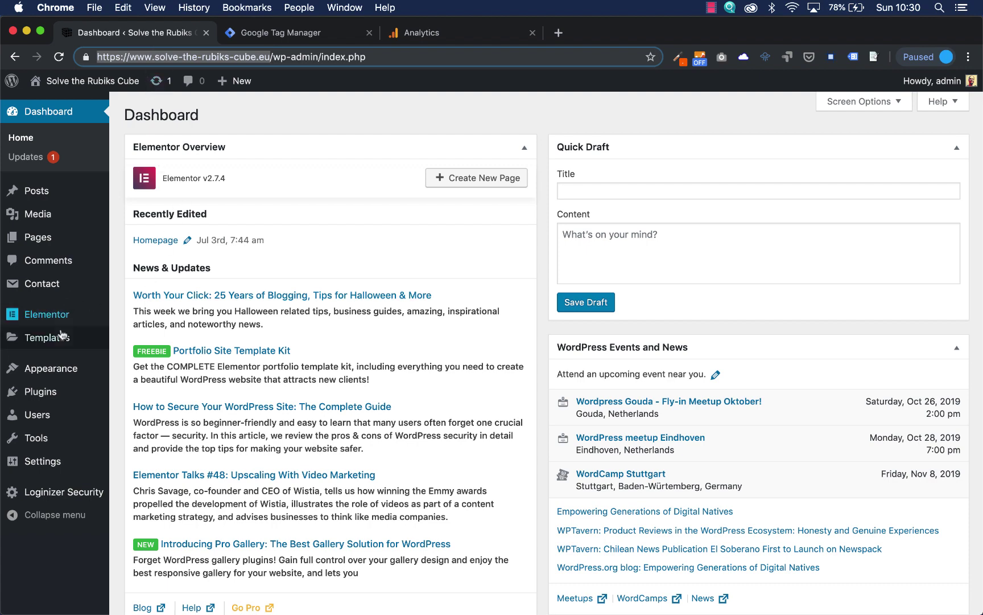
Search plugins for 'google tag manager', then install and activate Google Tag Manager for WordPress
{"action": "left_click", "coordinate": [137, 414]}
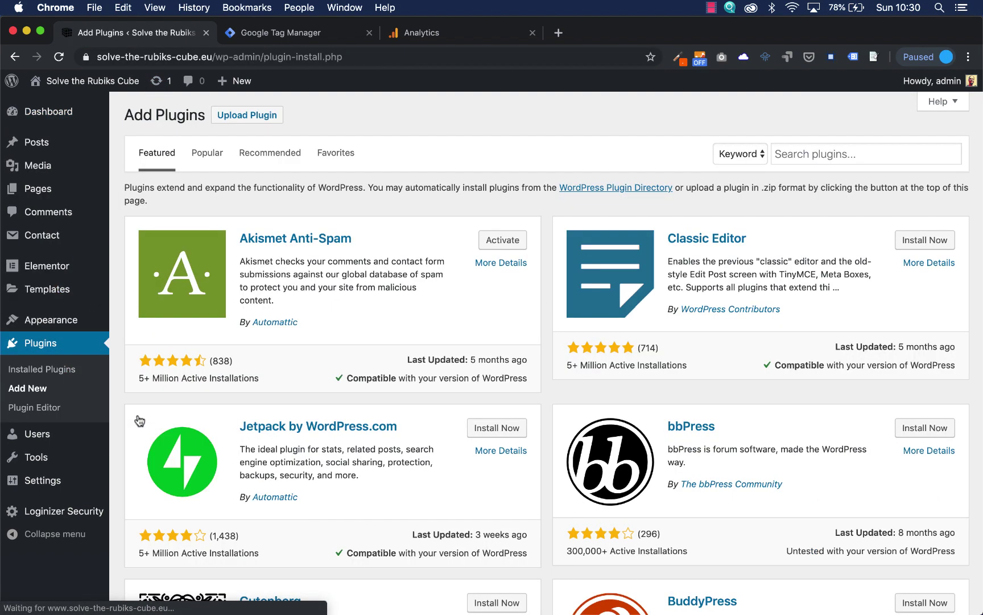
{"action": "left_click", "coordinate": [826, 154]}
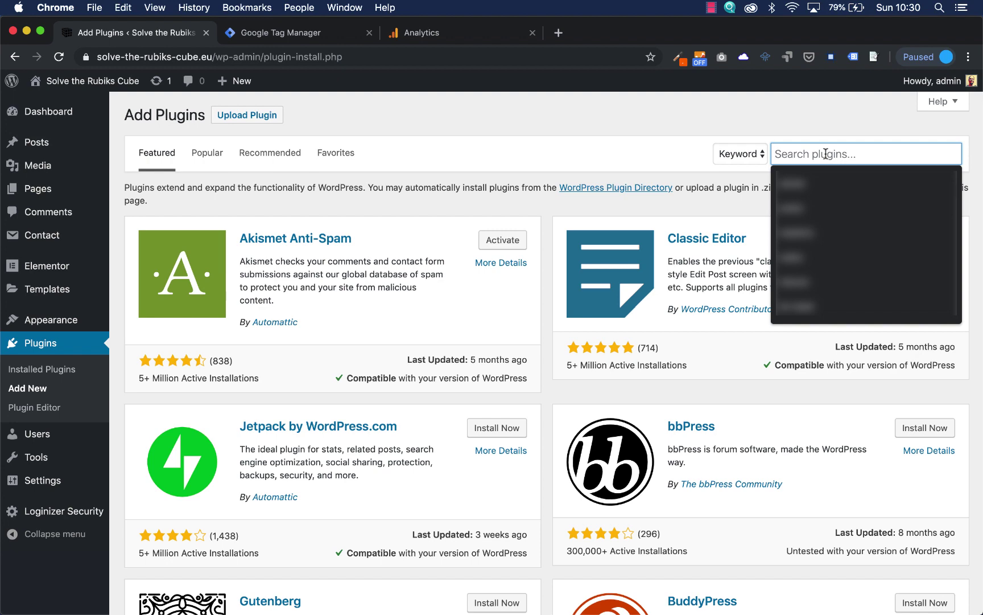
{"action": "type", "text": "google "}
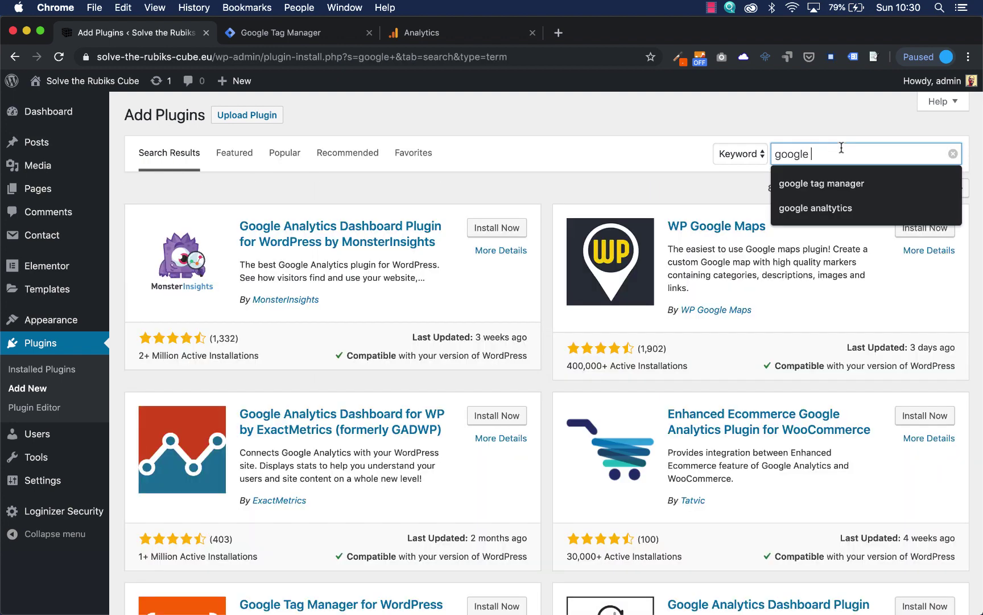
{"action": "type", "text": "tag manager"}
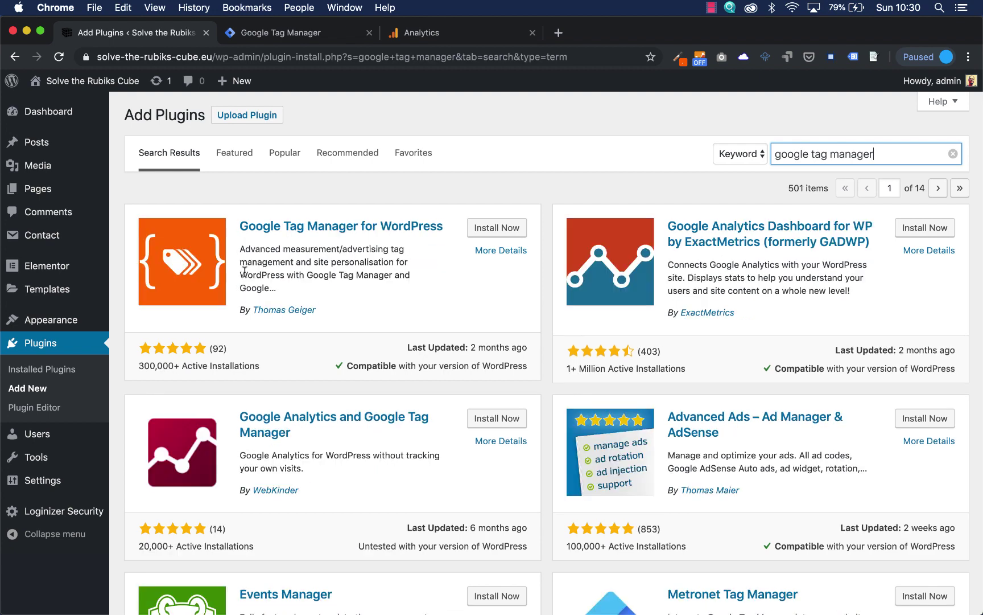
{"action": "left_click", "coordinate": [510, 232]}
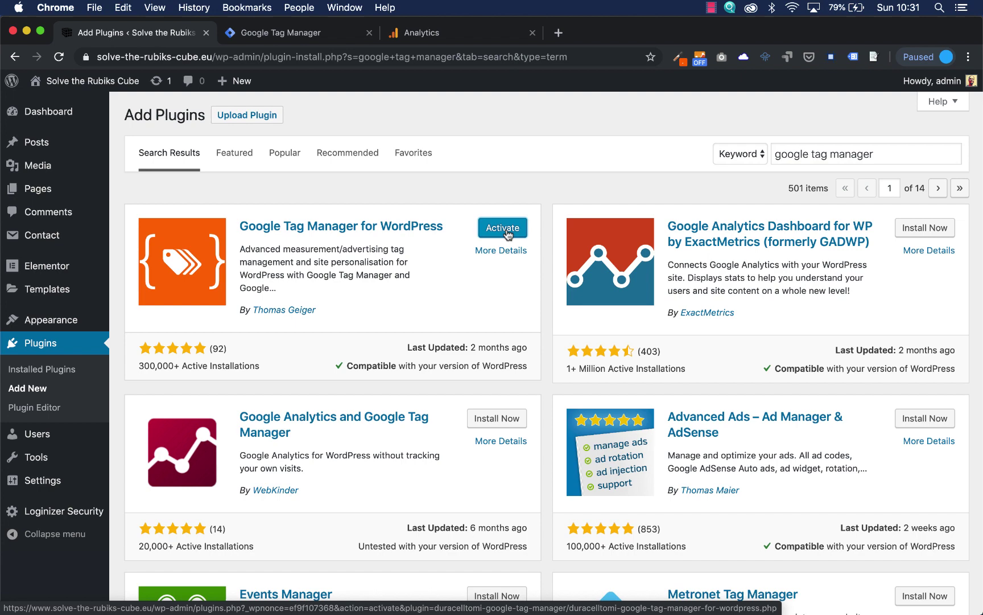
{"action": "left_click", "coordinate": [503, 229]}
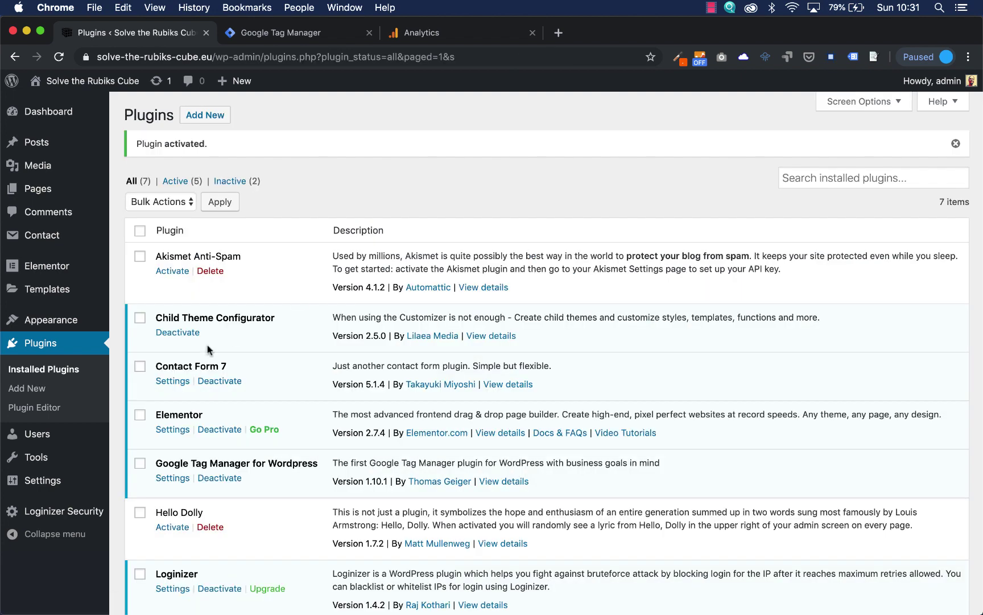
Enter GTM-KXMBLVD as the plugin's Tag Manager ID and choose Custom code placement
{"action": "mouse_move", "coordinate": [56, 483]}
{"action": "left_click", "coordinate": [142, 576]}
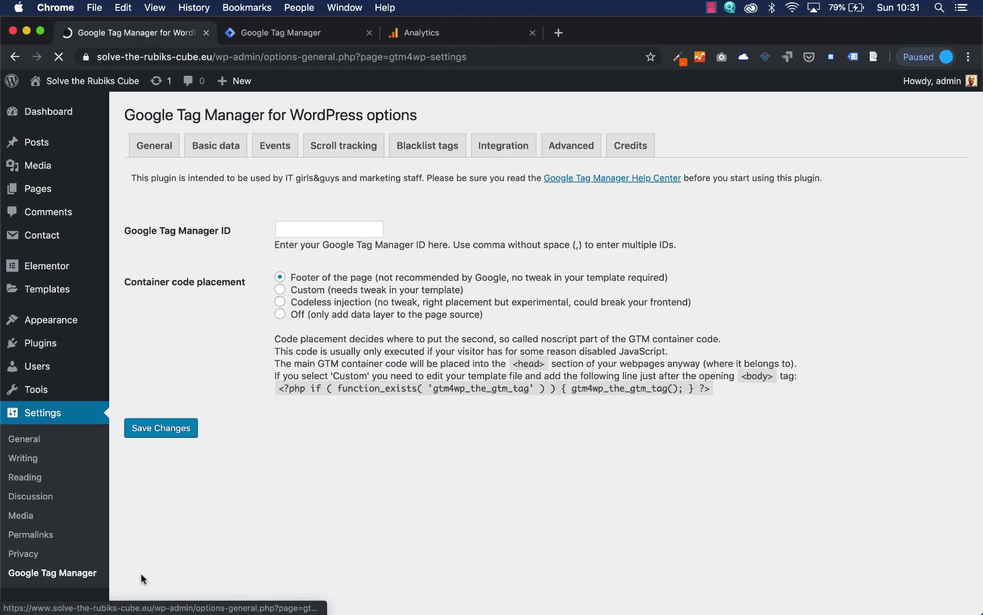
{"action": "left_click", "coordinate": [322, 230]}
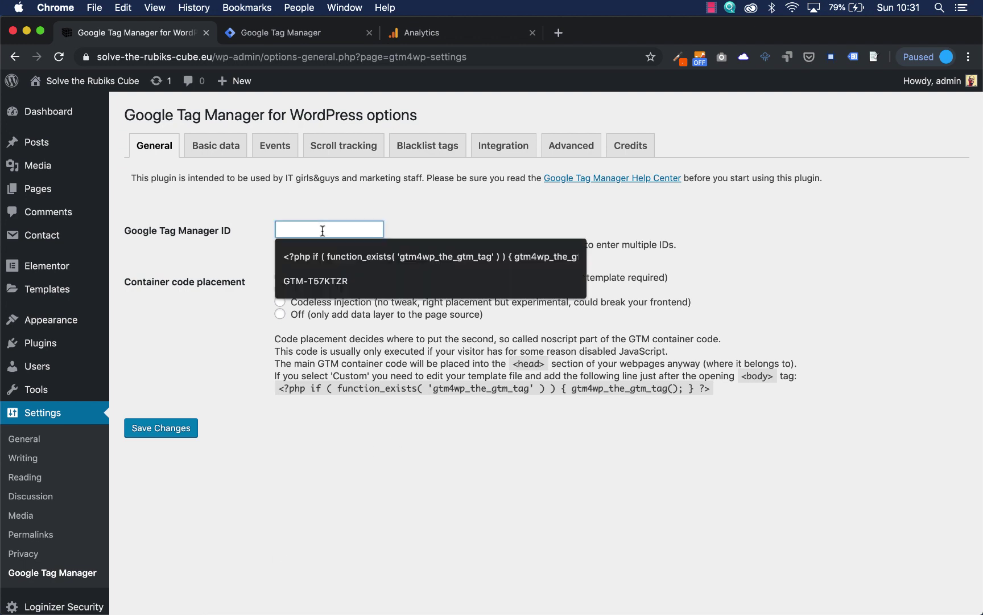
{"action": "type", "text": "GTM-KXMBLVD"}
{"action": "left_click", "coordinate": [450, 228]}
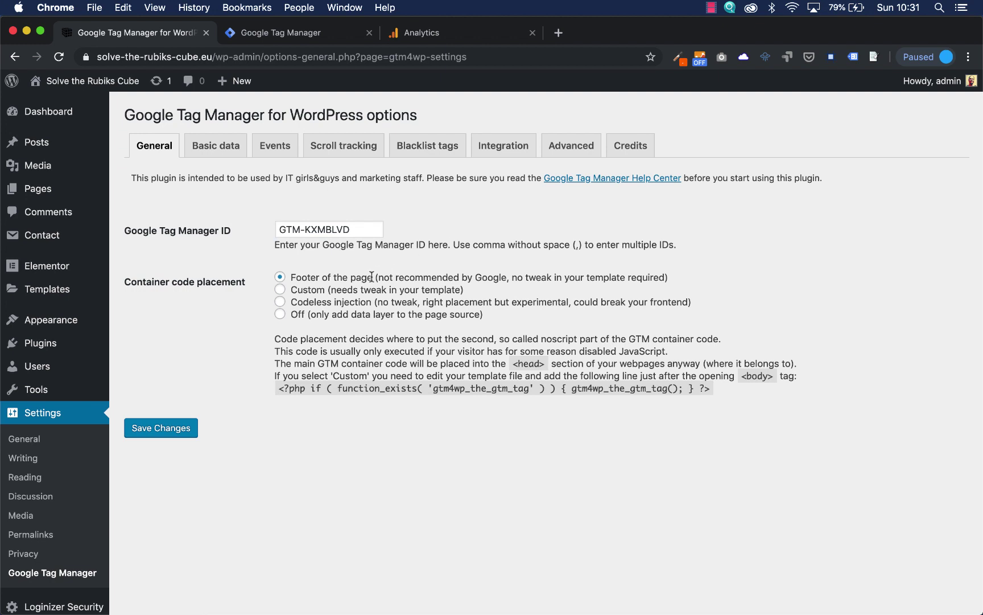
{"action": "left_click", "coordinate": [280, 289]}
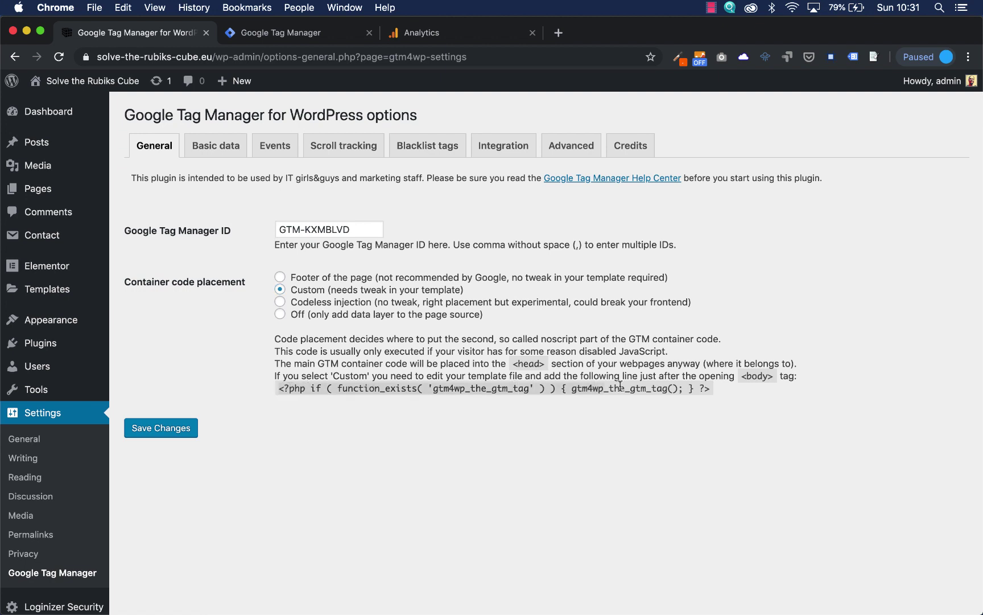
Copy the body-tag code line shown on the plugin settings page
{"action": "left_click_drag", "start_coordinate": [620, 386], "coordinate": [710, 387]}
{"action": "triple_click", "coordinate": [709, 387]}
{"action": "left_click", "coordinate": [710, 387]}
{"action": "triple_click", "coordinate": [710, 387]}
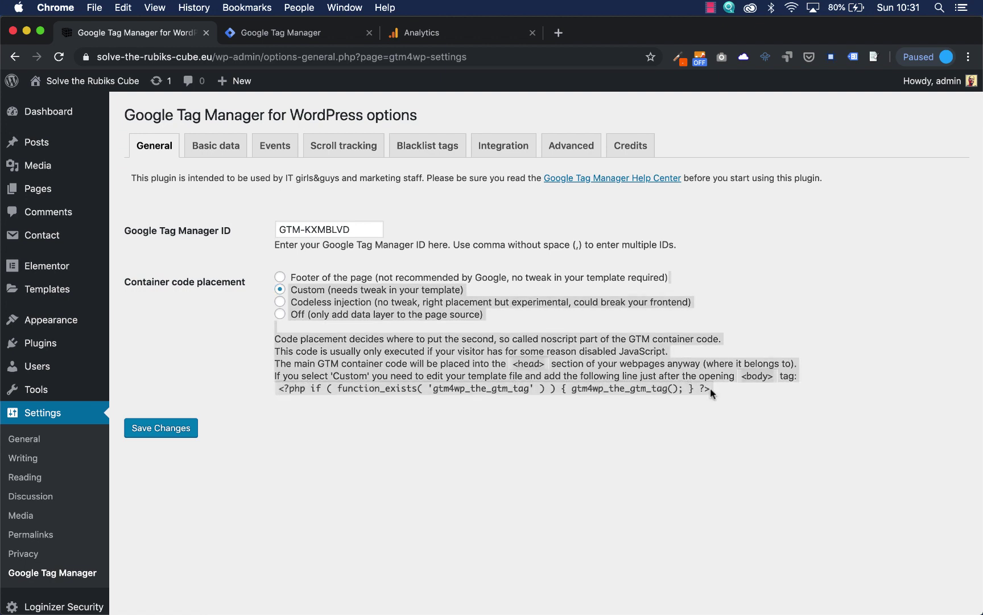
{"action": "left_click", "coordinate": [709, 388]}
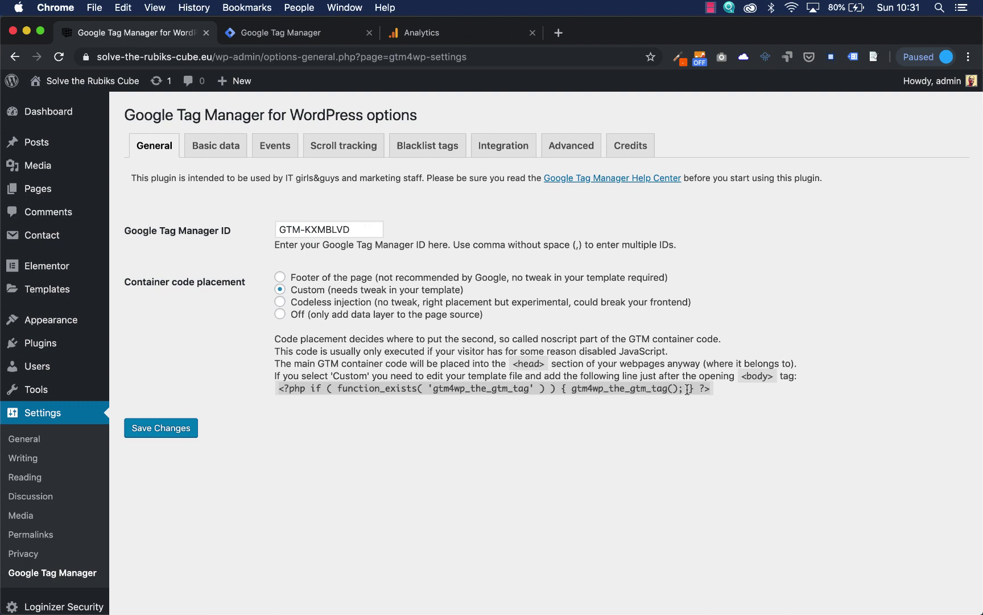
{"action": "right_click", "coordinate": [687, 389]}
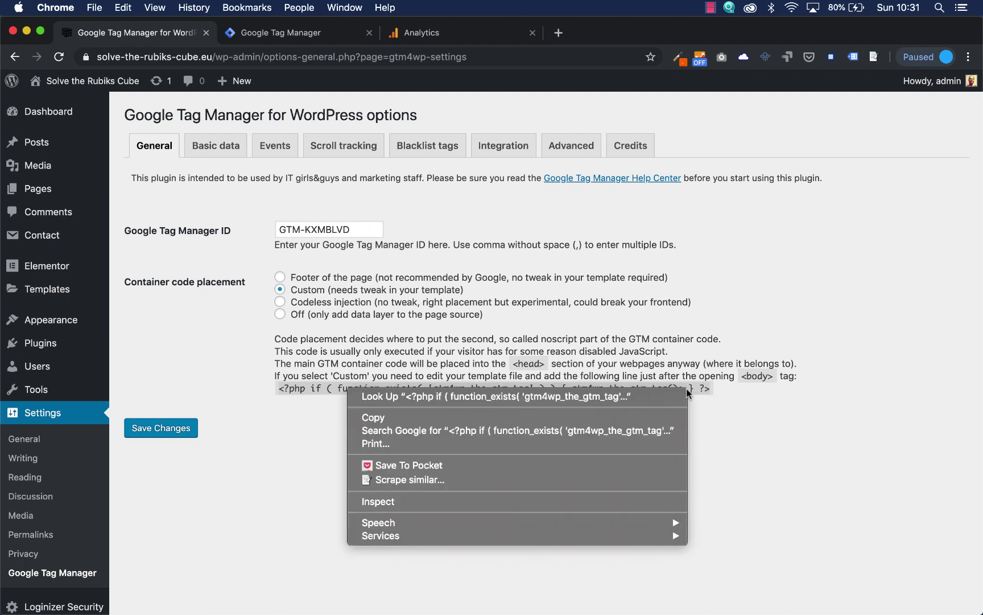
{"action": "left_click", "coordinate": [589, 420]}
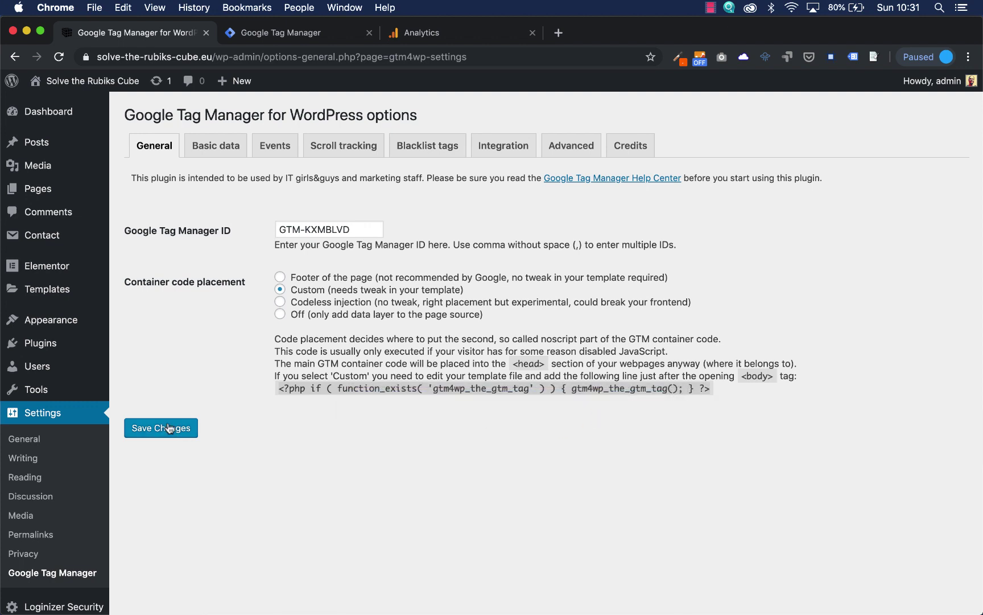
Save the plugin settings, then open the Theme Editor on Hello Elementor Child
{"action": "left_click", "coordinate": [160, 427]}
{"action": "mouse_move", "coordinate": [80, 324]}
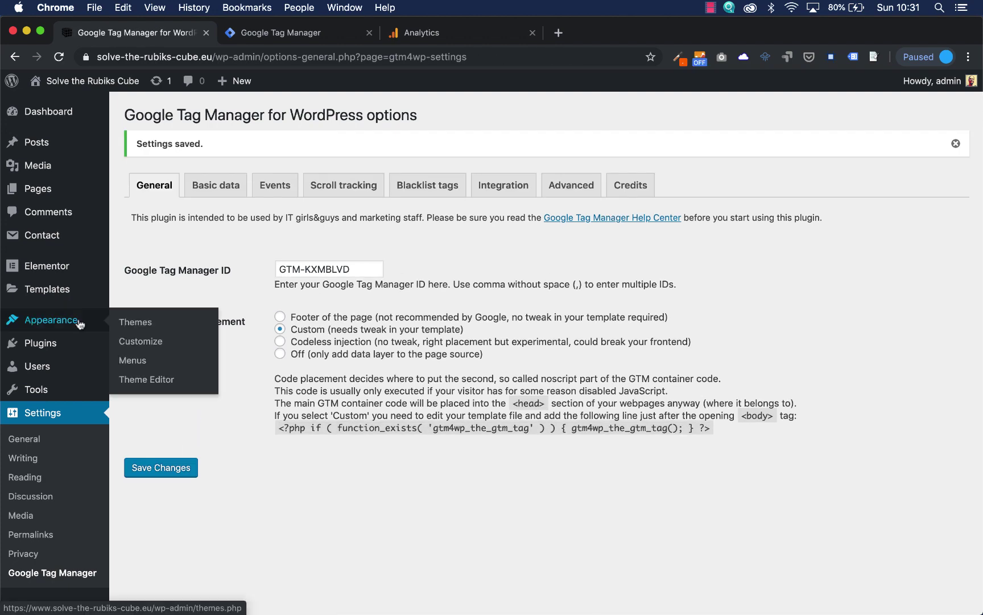
{"action": "left_click", "coordinate": [133, 324]}
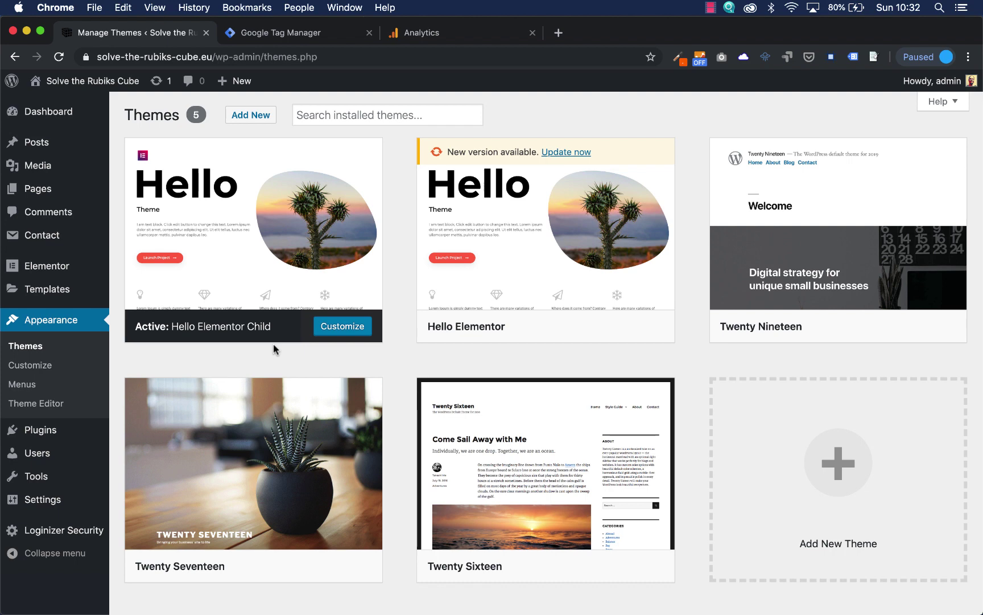
{"action": "left_click", "coordinate": [52, 405]}
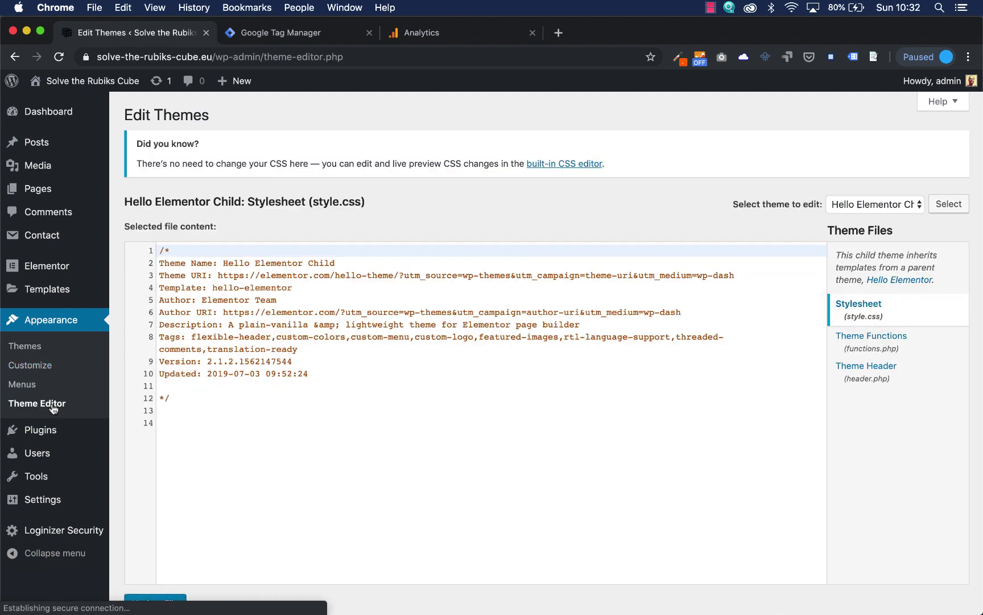
{"action": "left_click", "coordinate": [844, 211]}
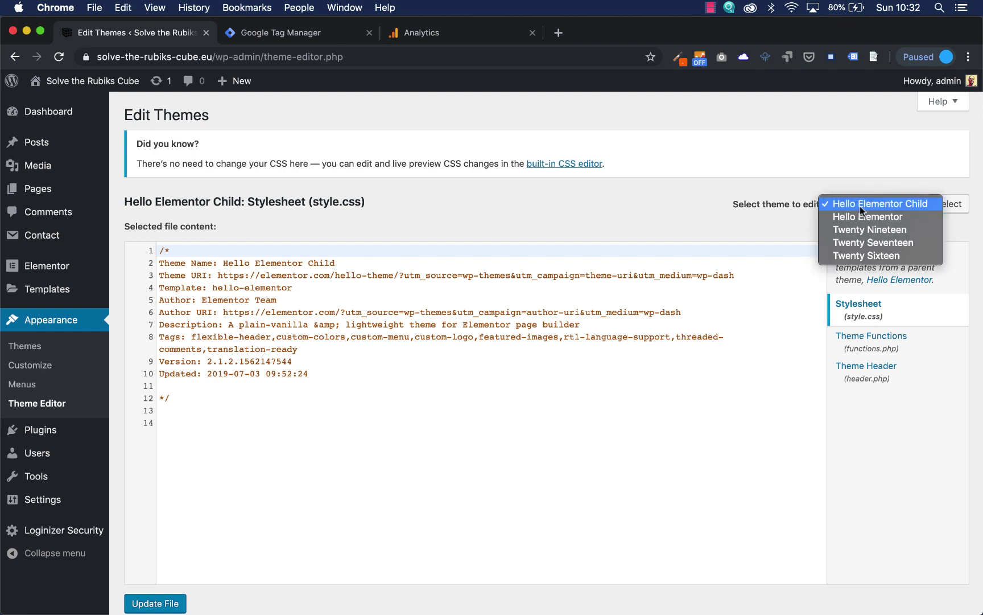
{"action": "left_click", "coordinate": [860, 206]}
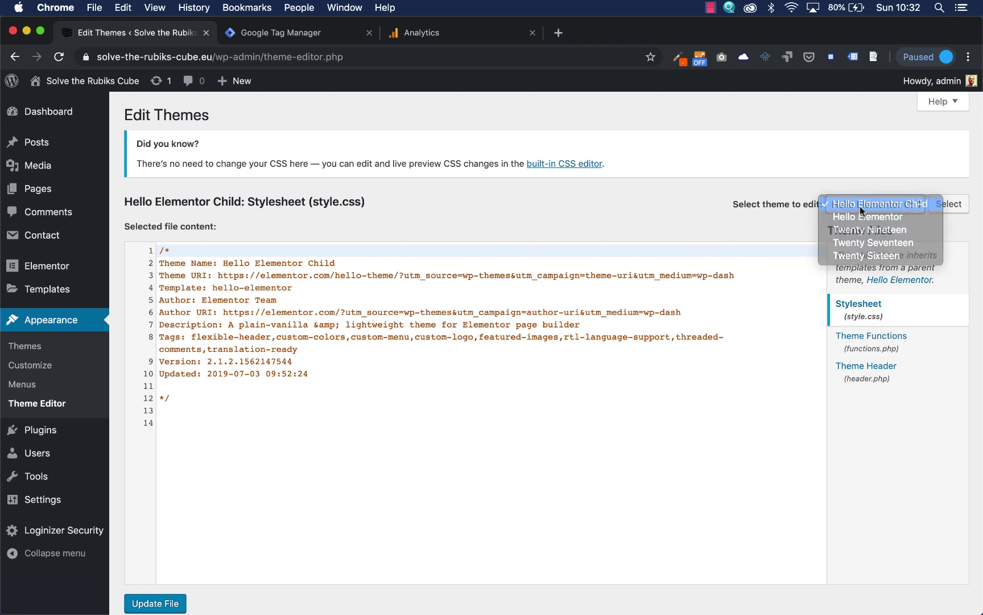
Paste the gtm4wp code line after the <body> tag in header.php and update the file
{"action": "left_click", "coordinate": [887, 374]}
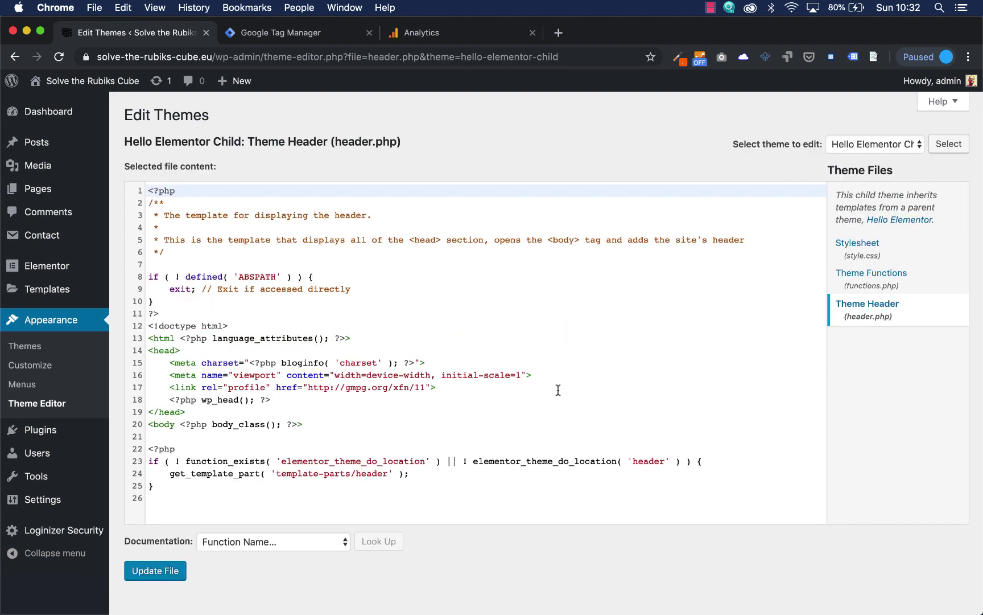
{"action": "scroll", "coordinate": [307, 327], "scroll_direction": "down", "scroll_amount": 2}
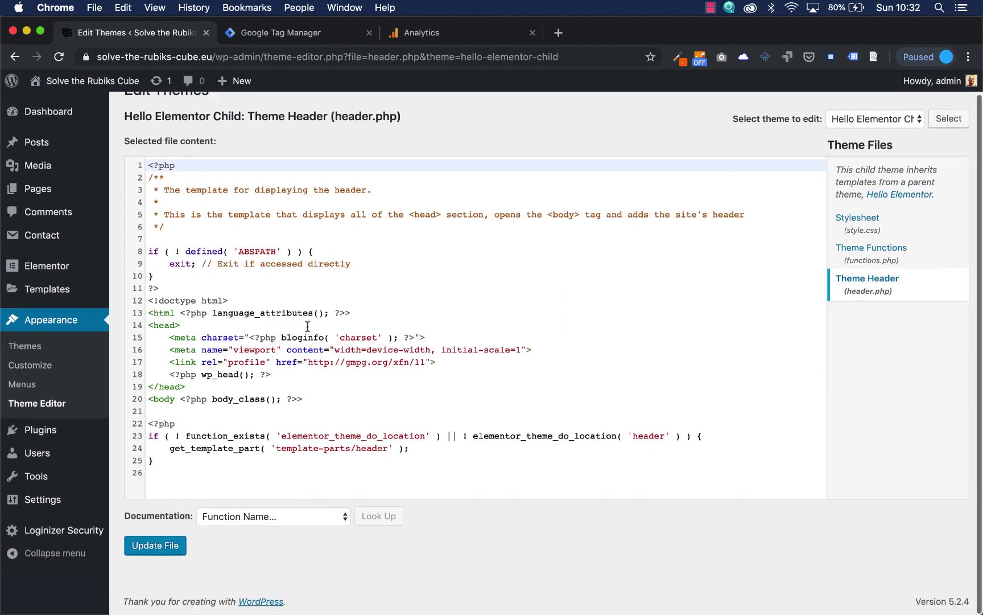
{"action": "left_click_drag", "start_coordinate": [153, 398], "coordinate": [160, 398]}
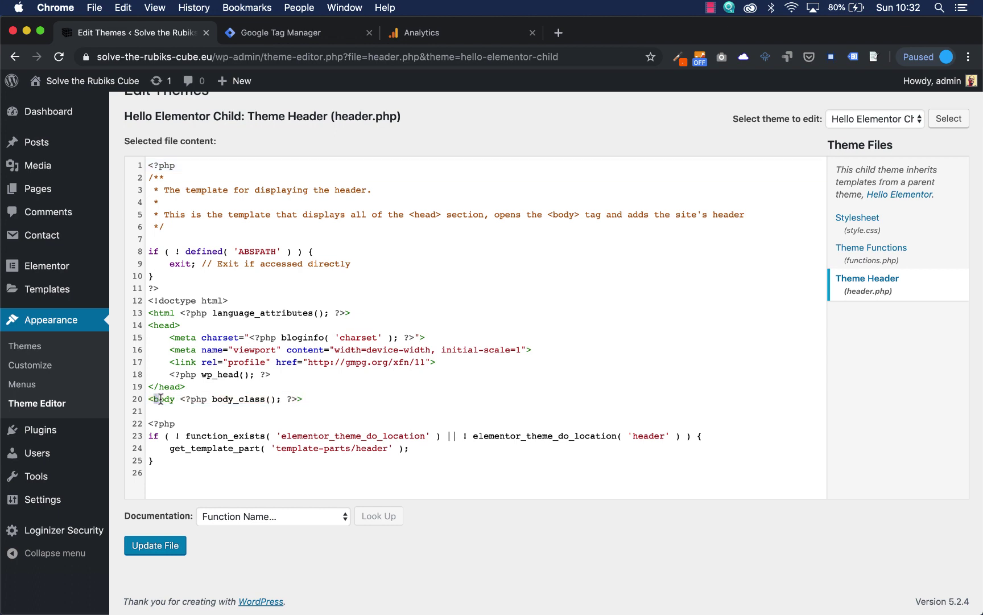
{"action": "left_click", "coordinate": [308, 399]}
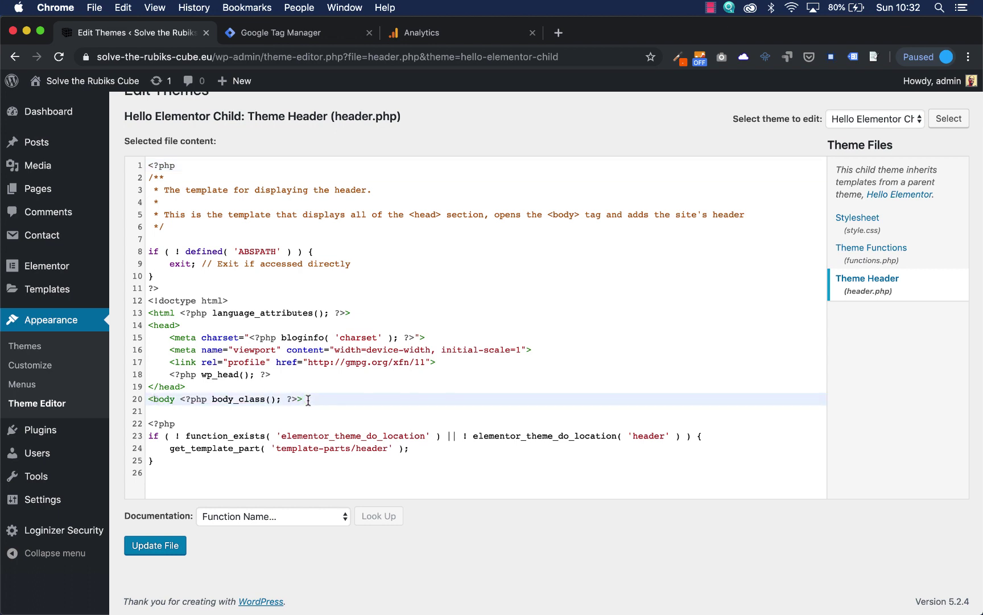
{"action": "key", "text": "Return"}
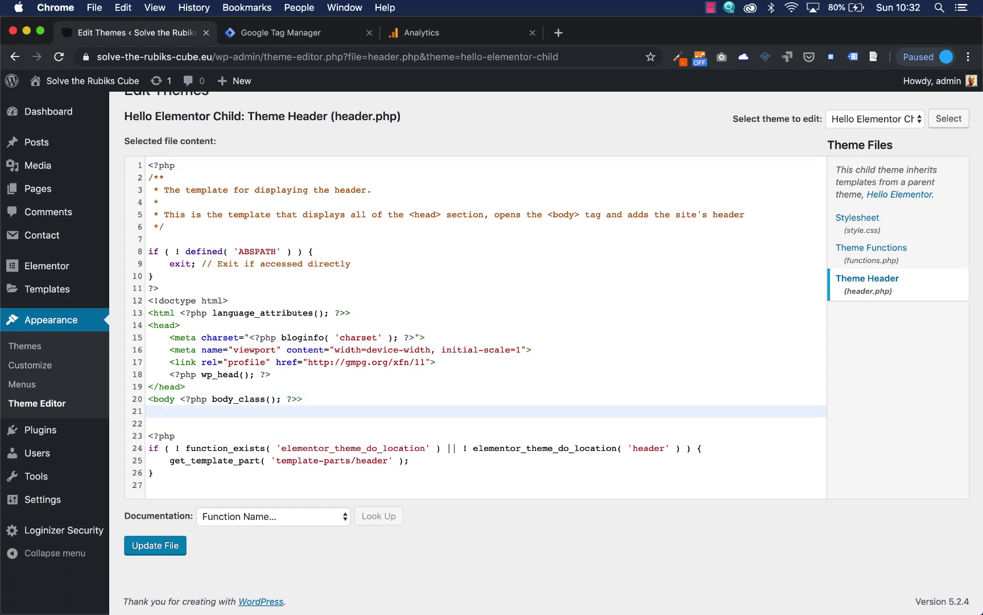
{"action": "key", "text": "super+v"}
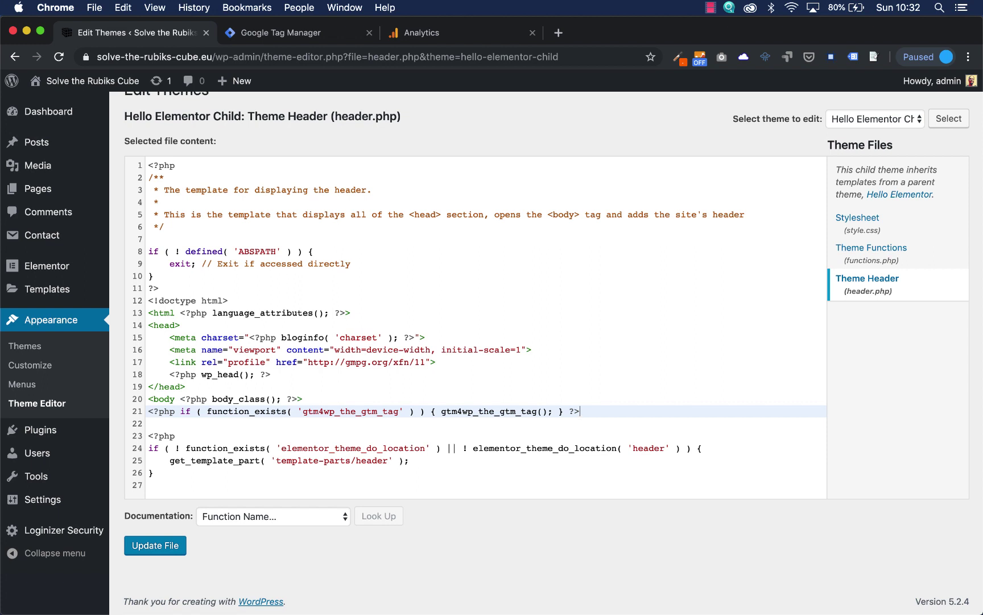
{"action": "left_click", "coordinate": [154, 545]}
{"action": "left_click", "coordinate": [281, 33]}
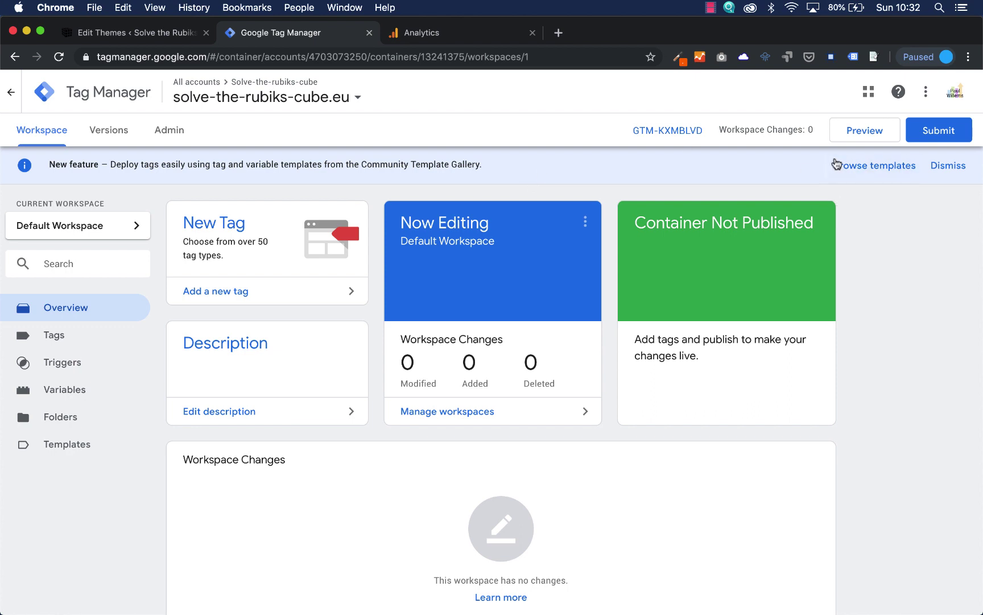
Start preview mode for the Default Workspace, then return to the WordPress theme editor
{"action": "left_click", "coordinate": [864, 132]}
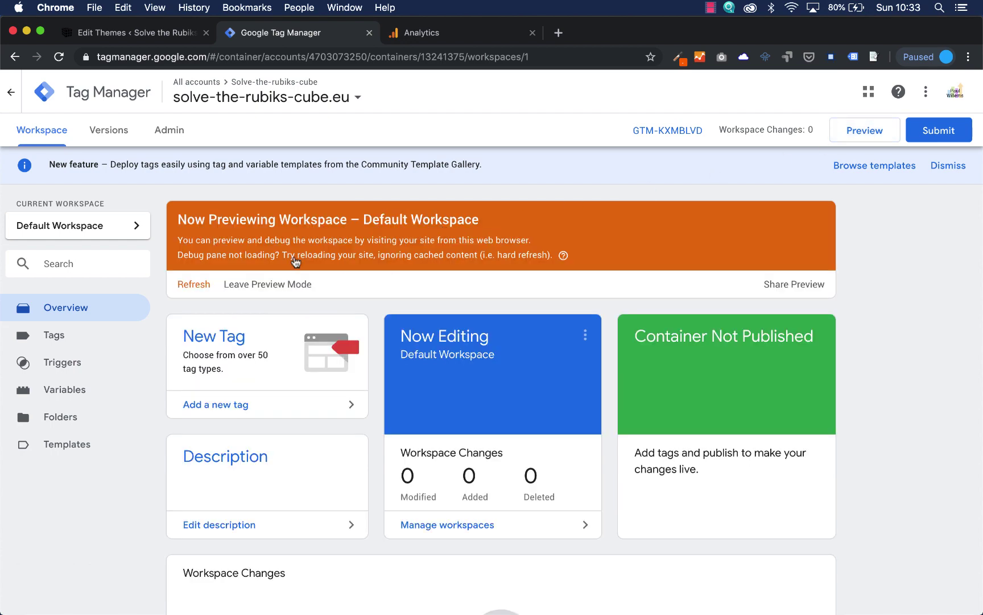
{"action": "left_click", "coordinate": [143, 33]}
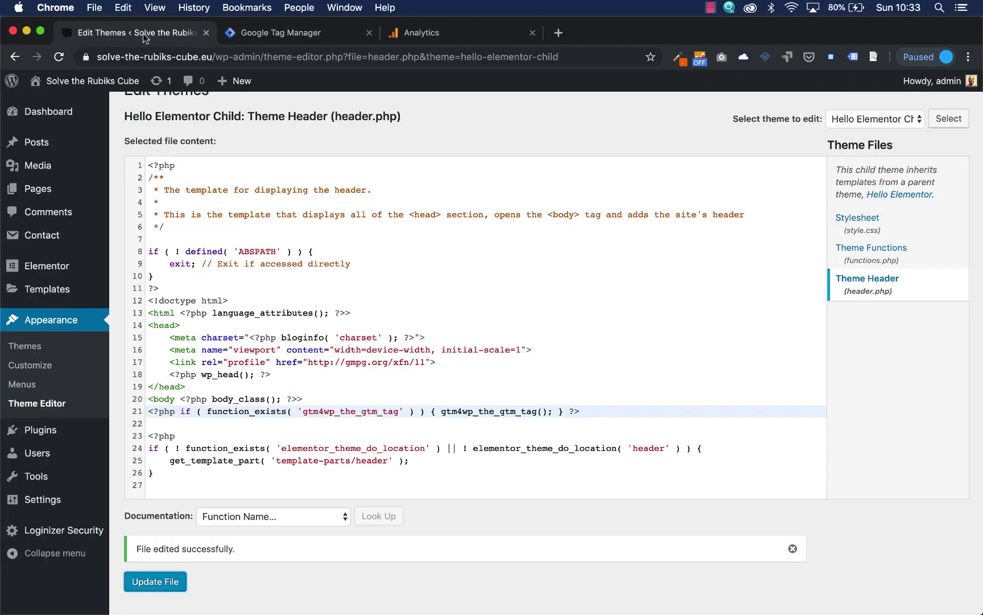
Visit the live Solve the Rubiks Cube site to check the GTM preview pane
{"action": "left_click", "coordinate": [88, 82]}
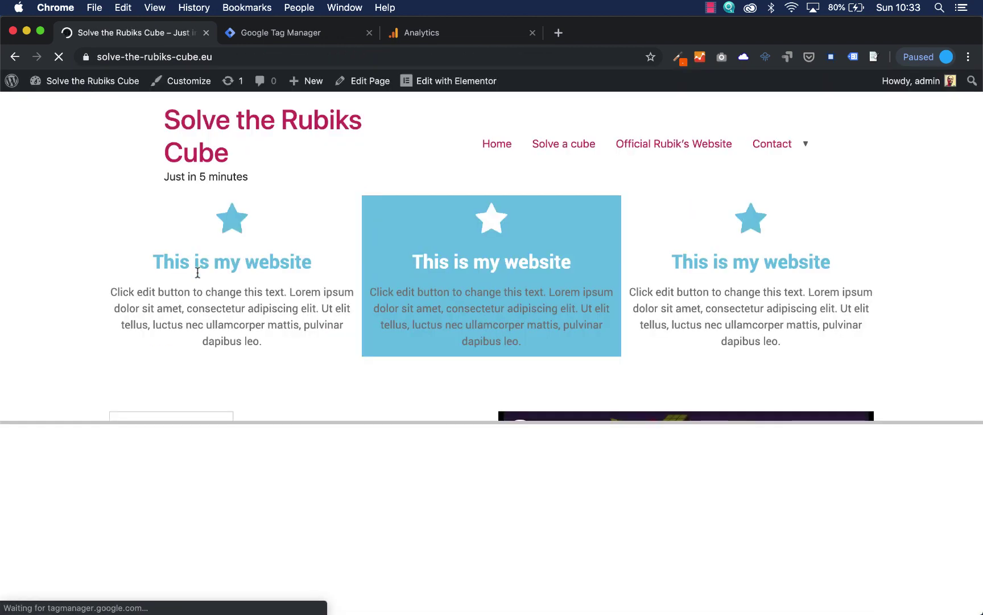